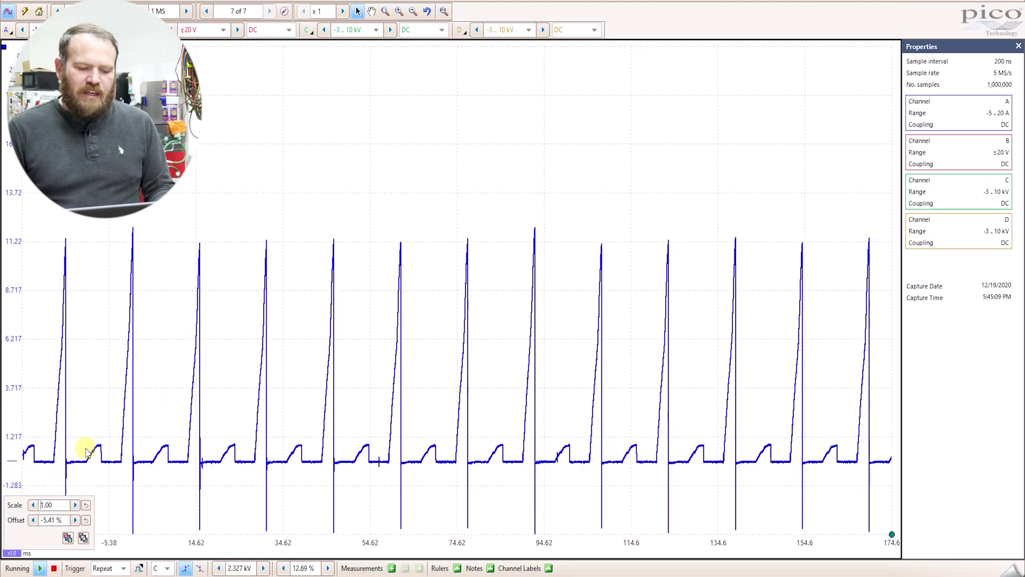
- Close the Scale/Offset panel and place a horizontal ruler on the coil current peaks at 11.18 A
left_click(111, 430)
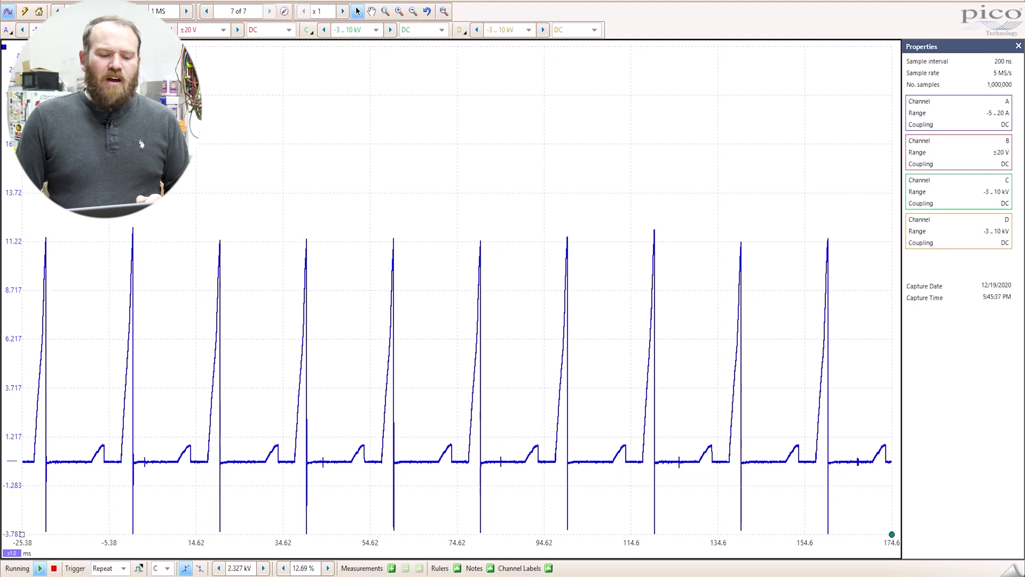
left_click_drag(5, 48, 35, 244)
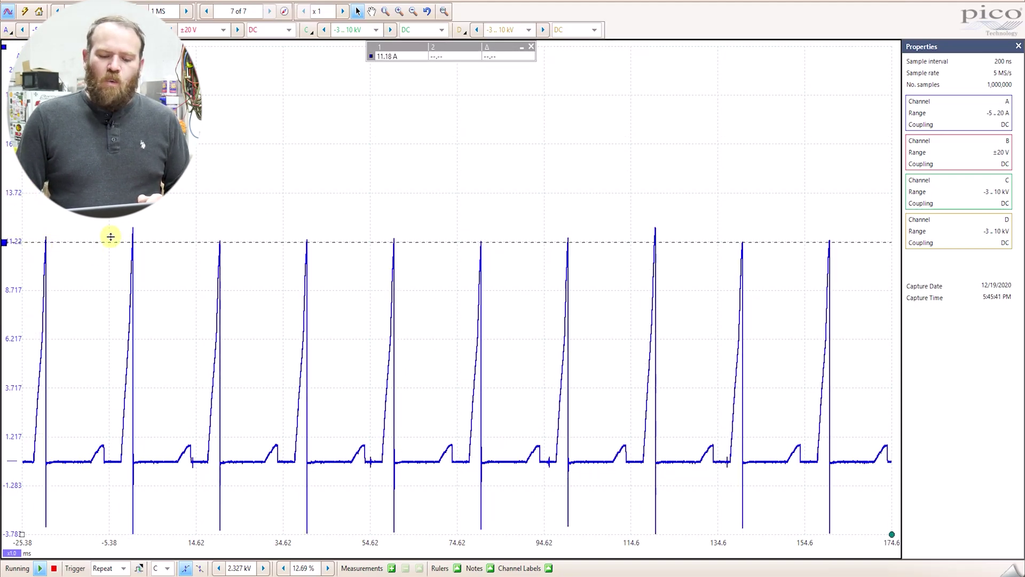
mouse_move(121, 242)
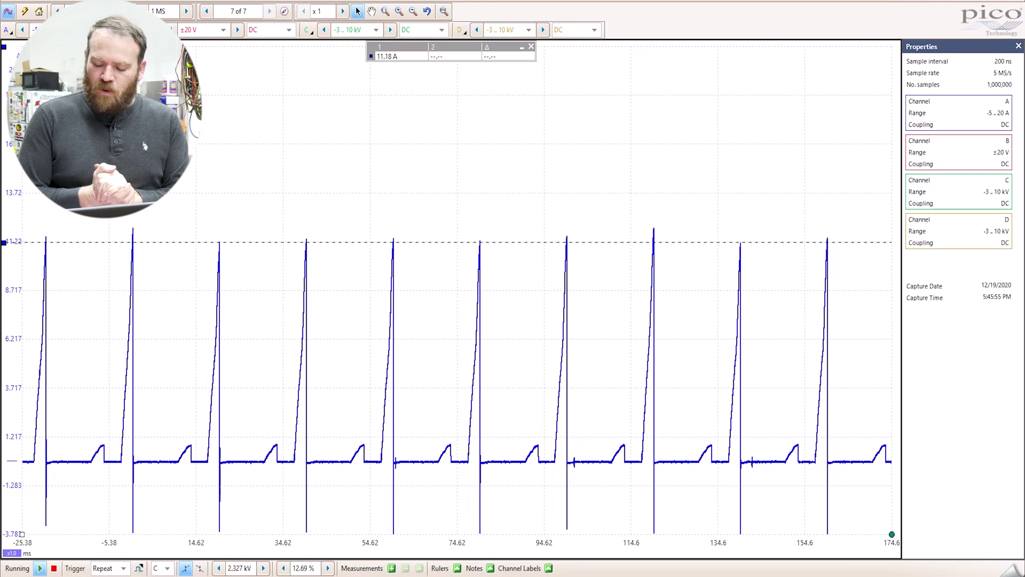
- Remove the current ruler and show channel D's voltage trace
left_click(532, 49)
right_click(355, 210)
left_click(480, 285)
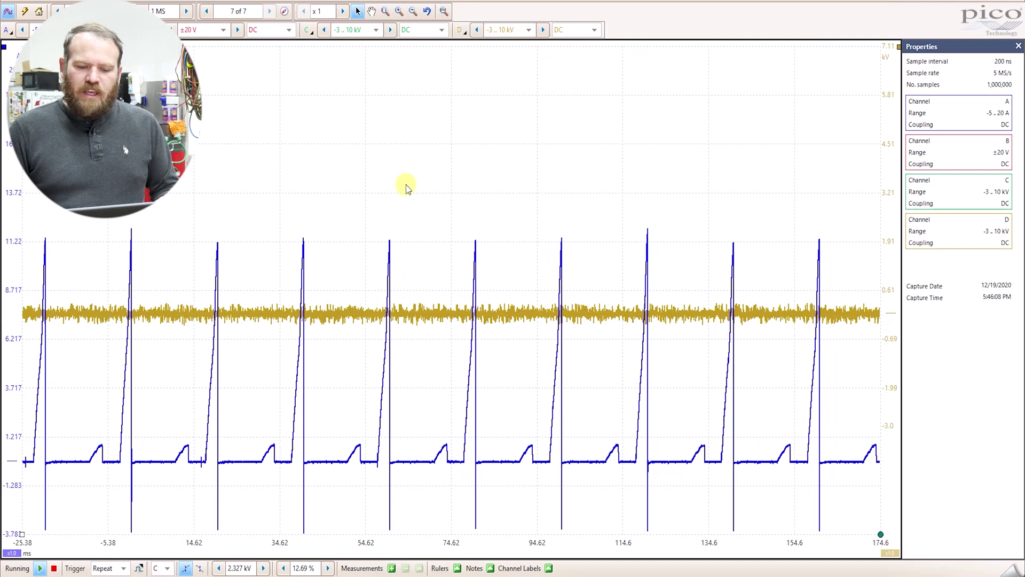
- Reduce channel A's scale in three steps and move the current trace lower on the graph
left_click(12, 552)
left_click(33, 504)
left_click(37, 504)
left_click(35, 504)
left_click(35, 505)
left_click(35, 505)
left_click_drag(17, 340, 12, 476)
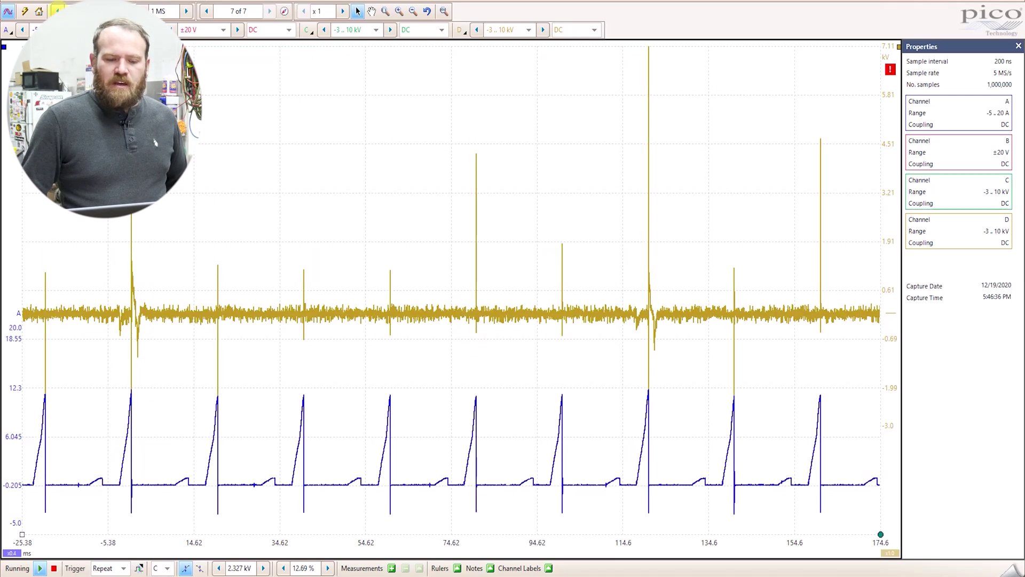
- Shorten the timebase to 1 ms/div and add a horizontal ruler on the kV voltage trace
left_click(58, 11)
left_click(57, 11)
left_click(57, 11)
left_click(57, 11)
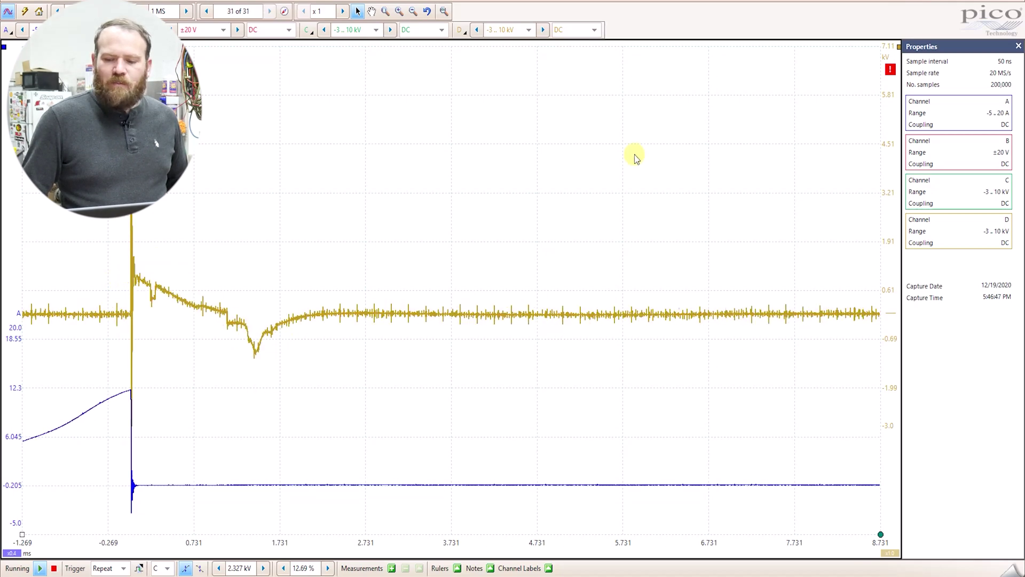
left_click_drag(897, 46, 874, 263)
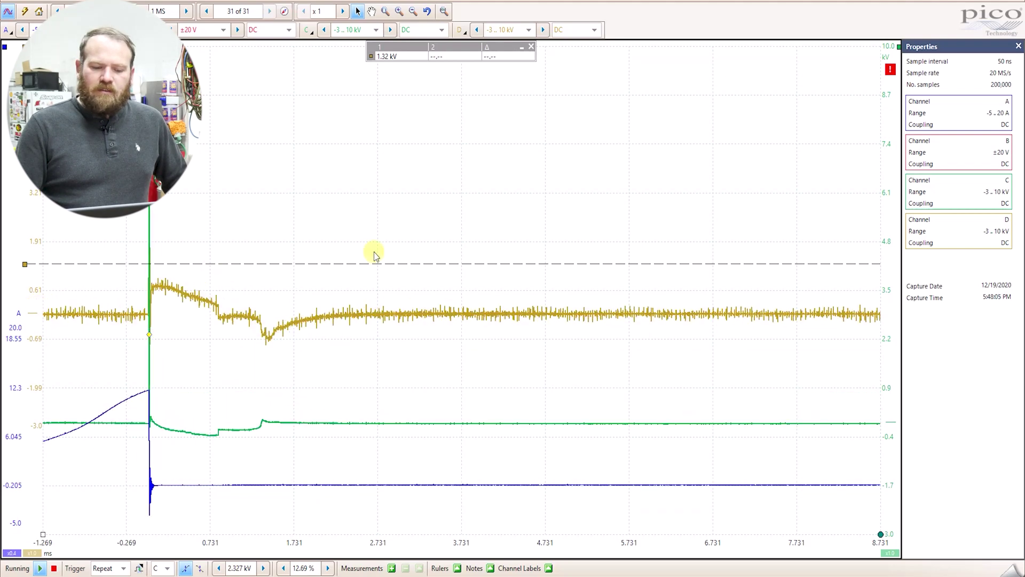
- Hide channel D's trace using the graph's Channels menu
scroll(458, 222, "up", 1)
right_click(457, 223)
mouse_move(506, 262)
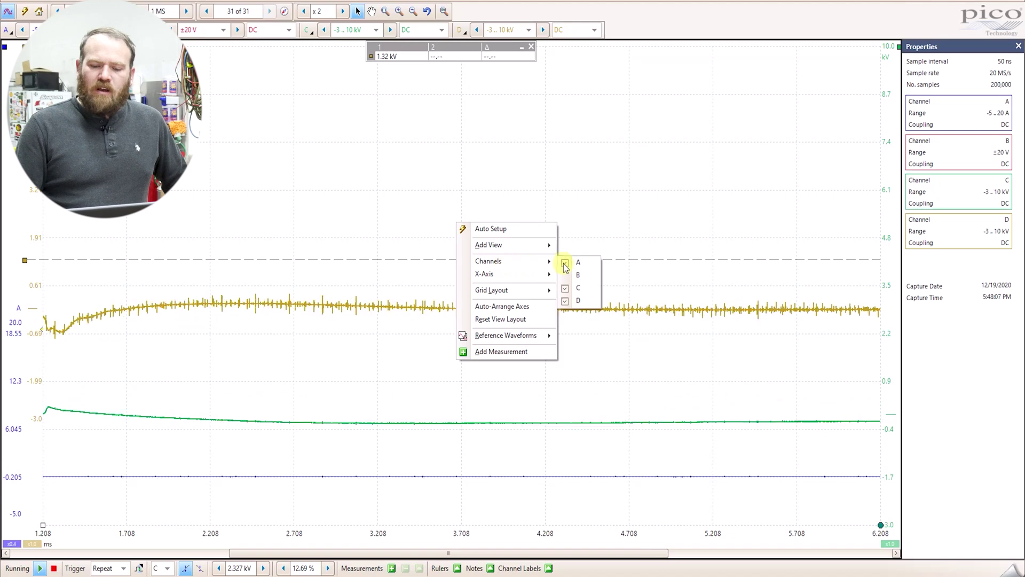
left_click(573, 302)
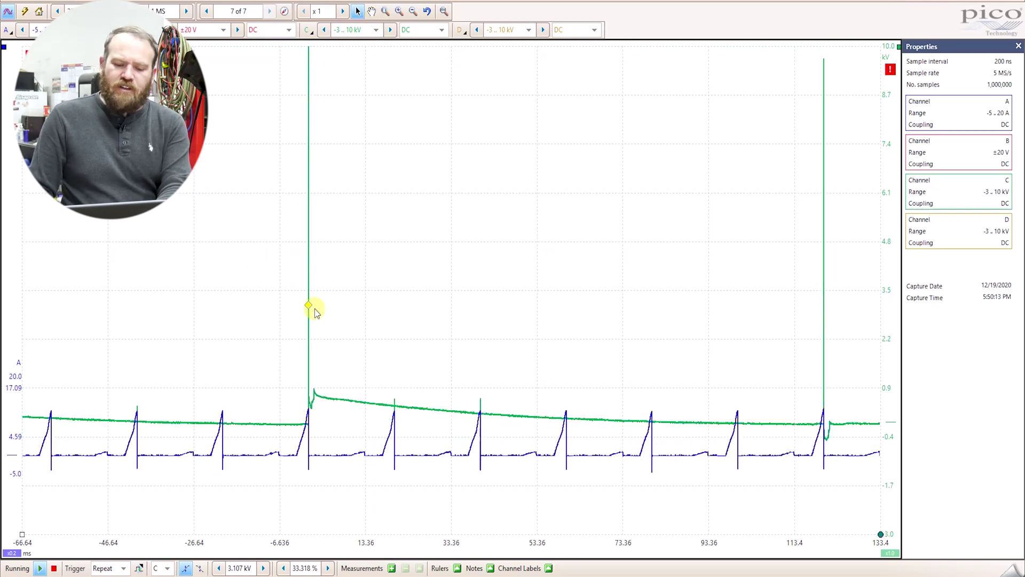
- Move the trigger to 21.187 % at 2.944 kV and zoom in on one firing event
left_click_drag(231, 312, 204, 311)
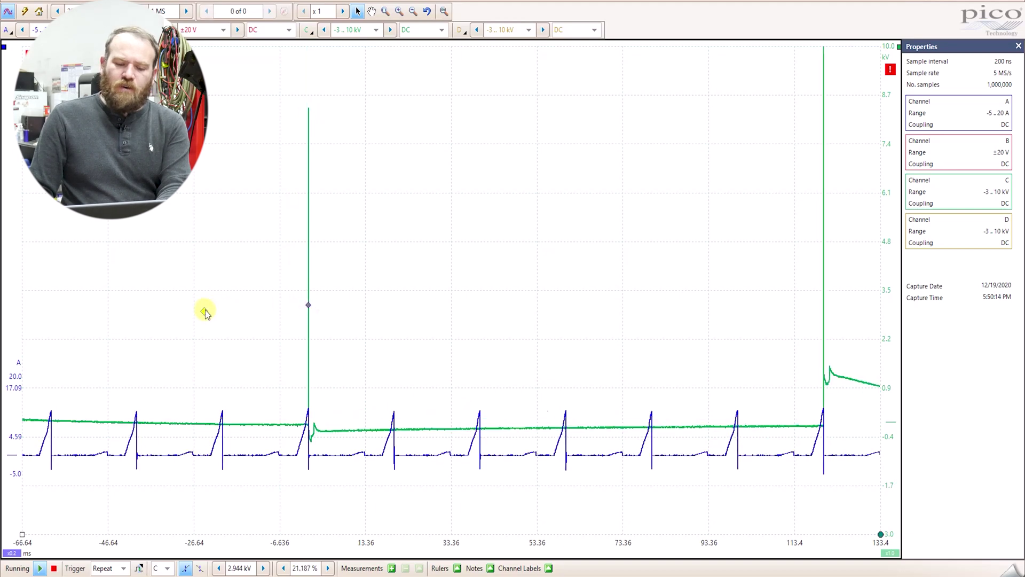
left_click(386, 11)
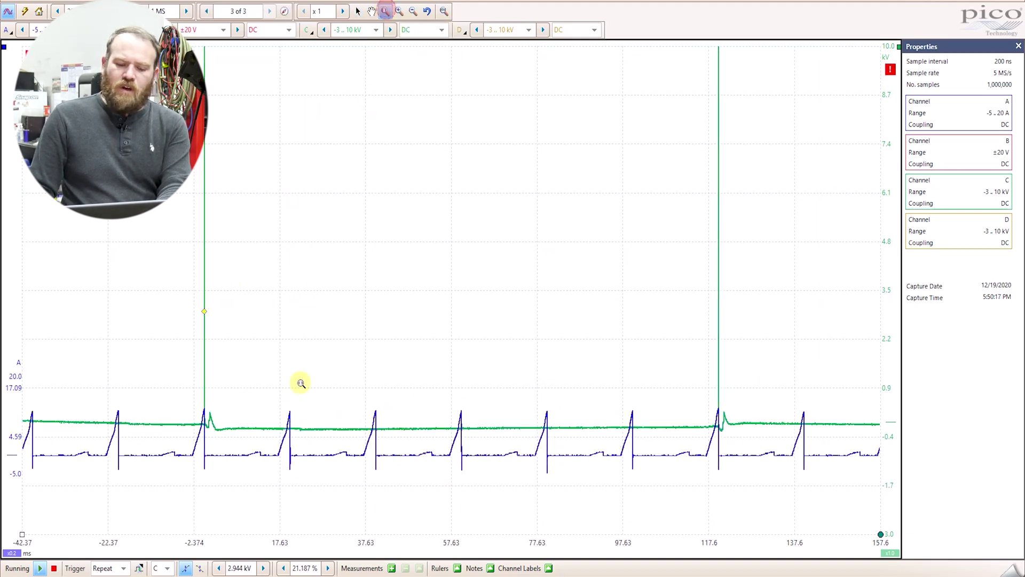
left_click_drag(169, 278, 262, 476)
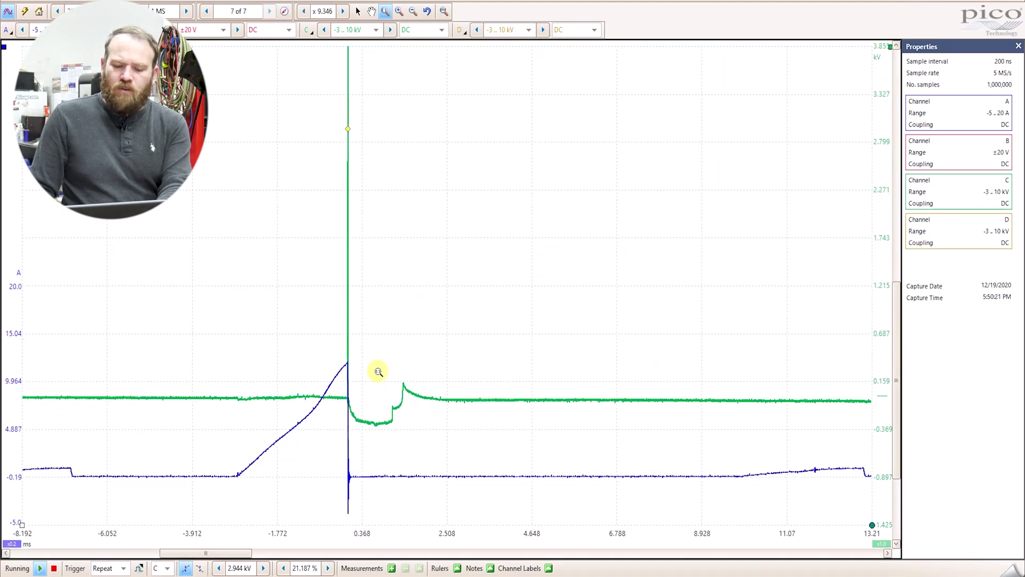
- Freeze the capture, add a channel C ruler at 1.599 kV, and return to full view
key("space")
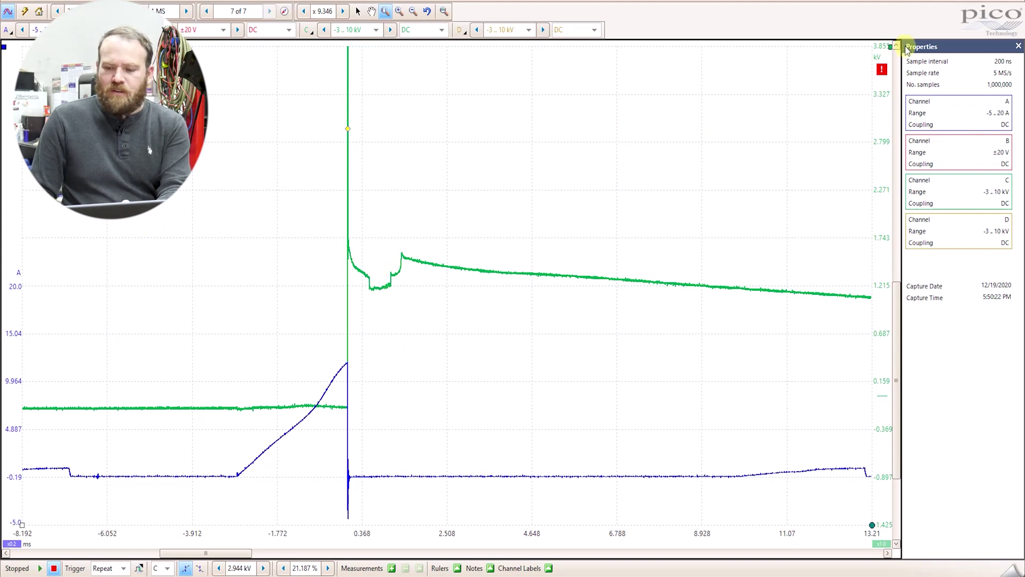
left_click_drag(887, 47, 816, 275)
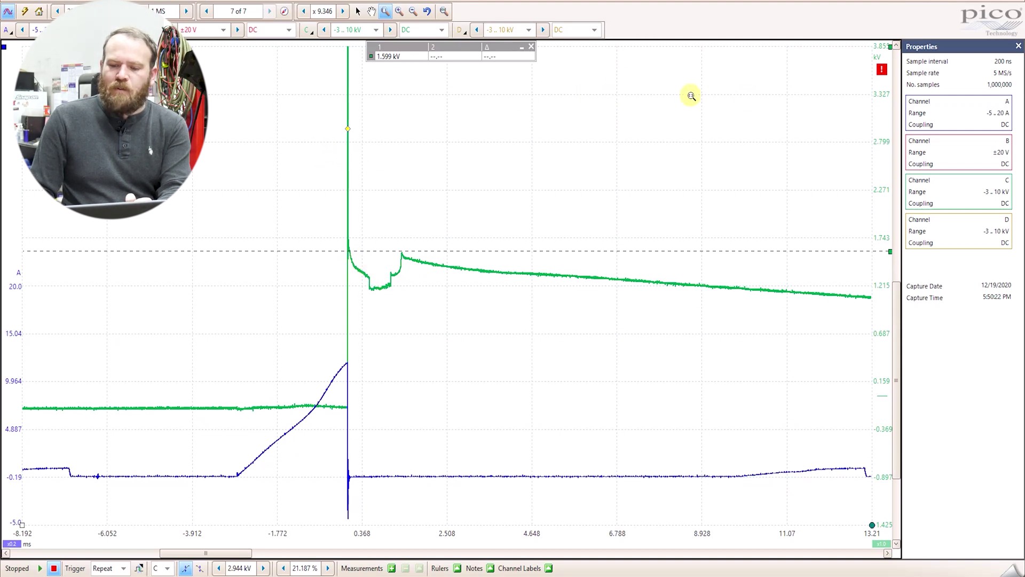
left_click(444, 10)
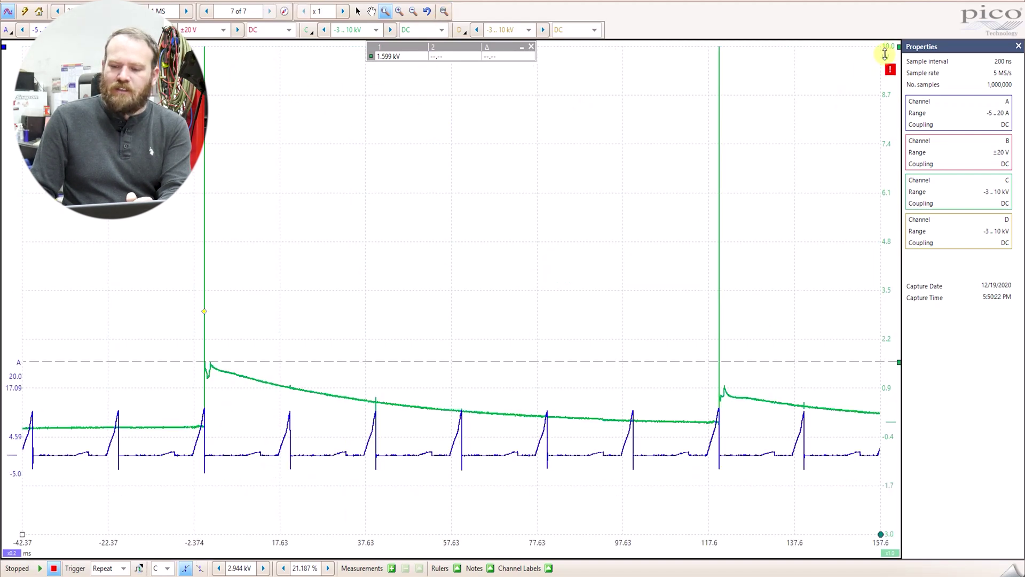
- Add a second ruler near the spark peak, zoom into the first spike, and resume capturing
left_click_drag(894, 49, 863, 77)
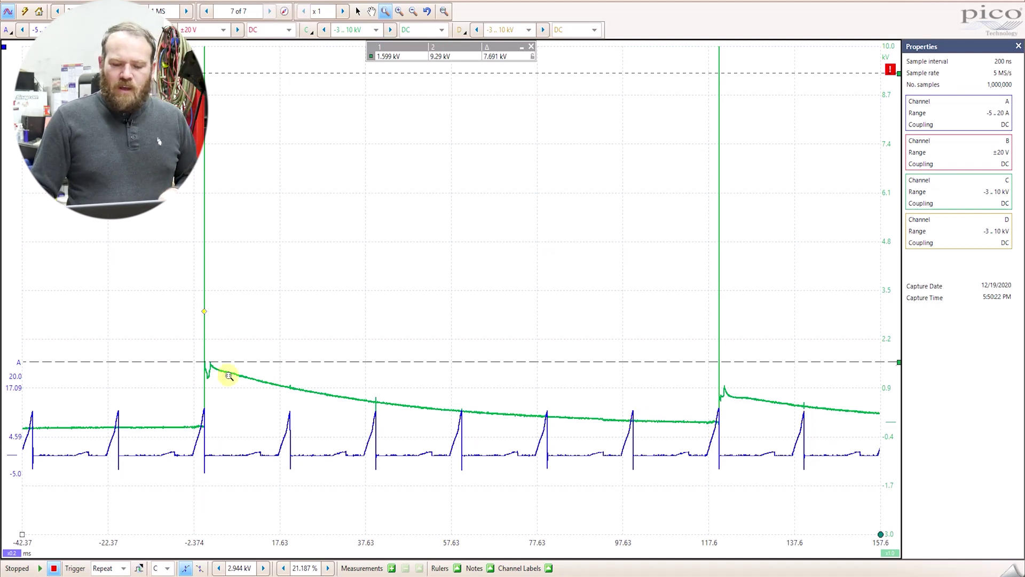
left_click_drag(170, 344, 241, 405)
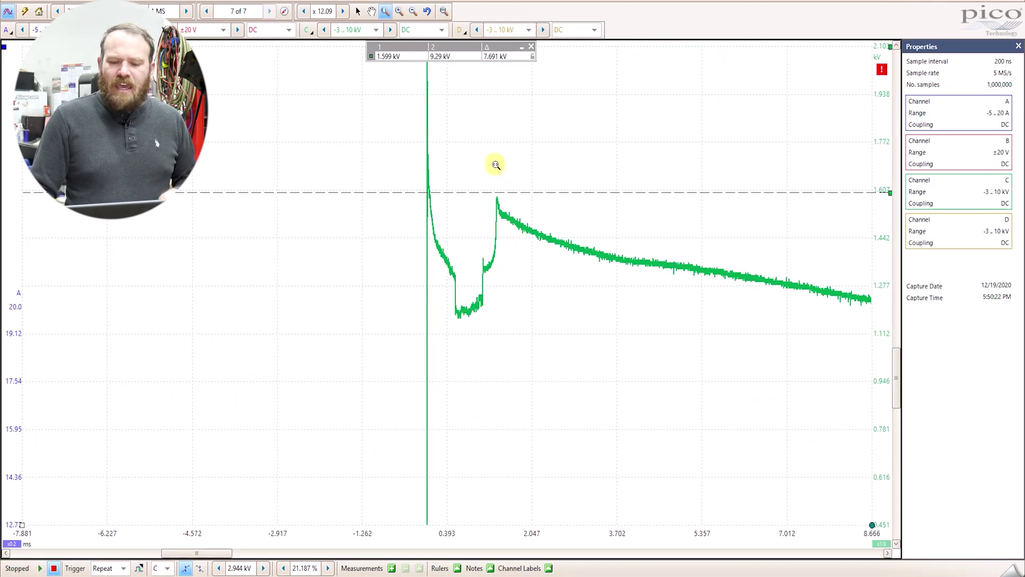
key("space")
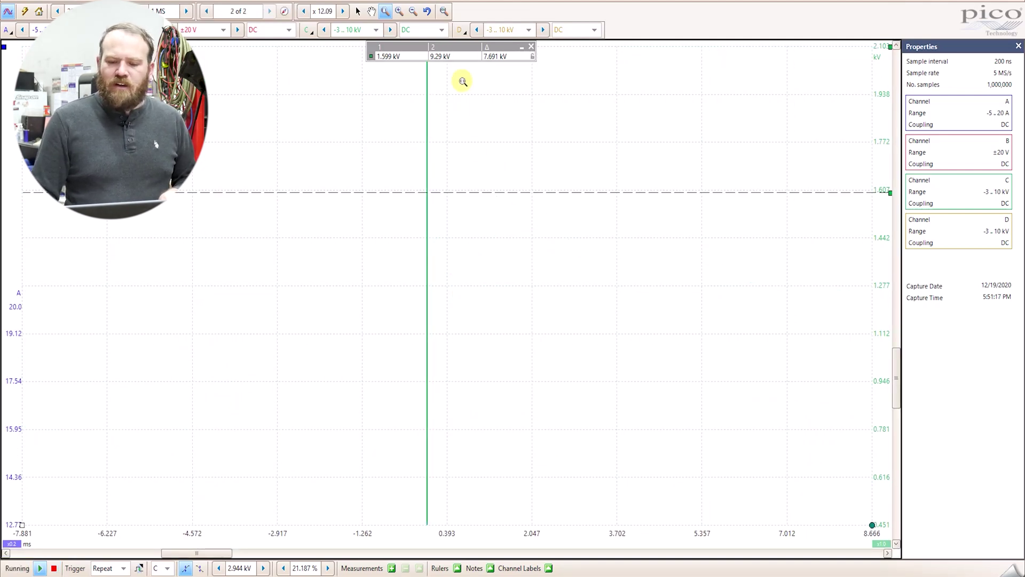
- Return to the wide view, then zoom twice into a single firing event, reaching about x63
left_click(448, 12)
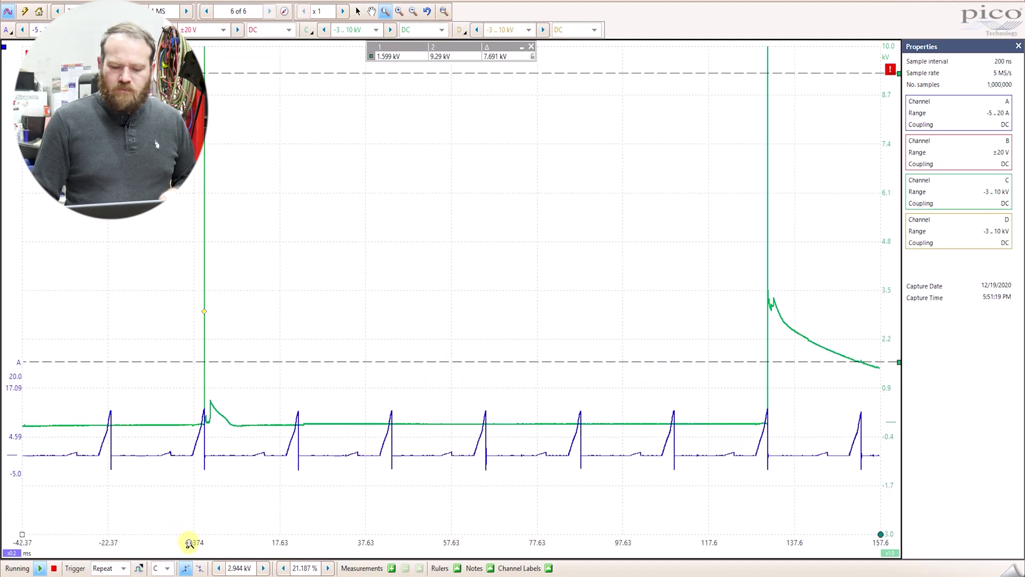
left_click_drag(187, 476, 231, 543)
left_click_drag(300, 248, 581, 498)
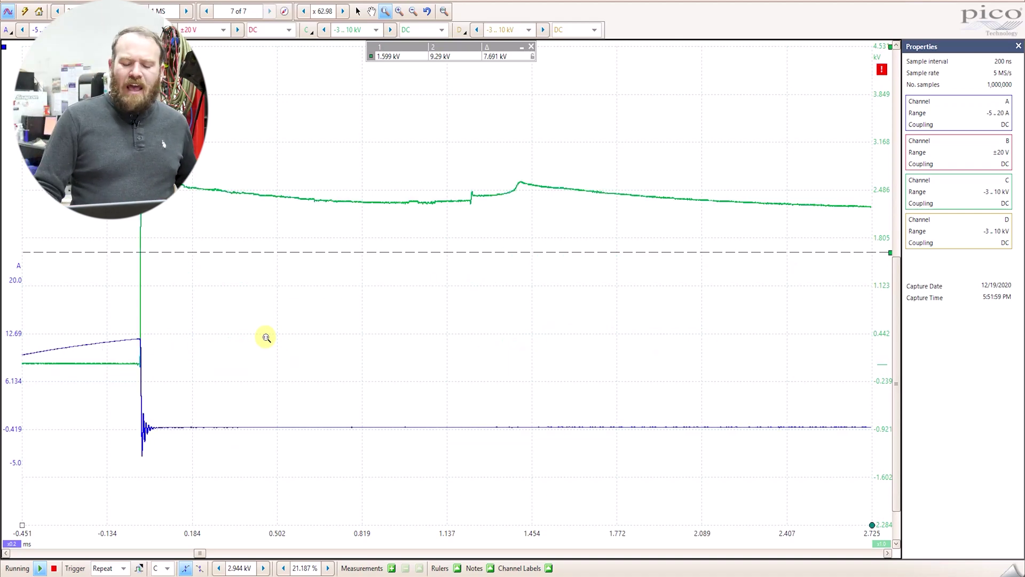
- Tick channel D in the graph's Channels menu to show its yellow trace
right_click(267, 338)
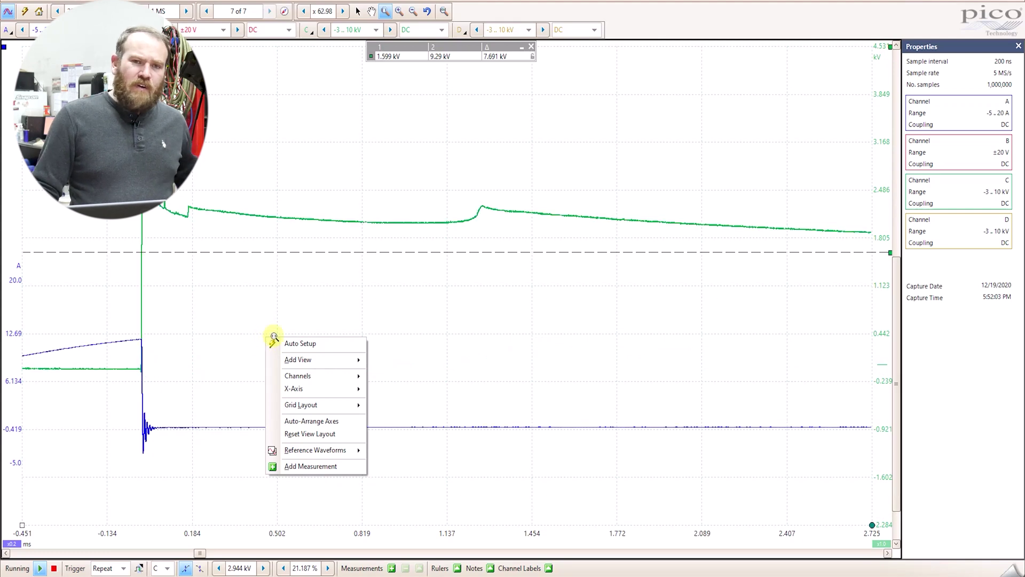
mouse_move(308, 380)
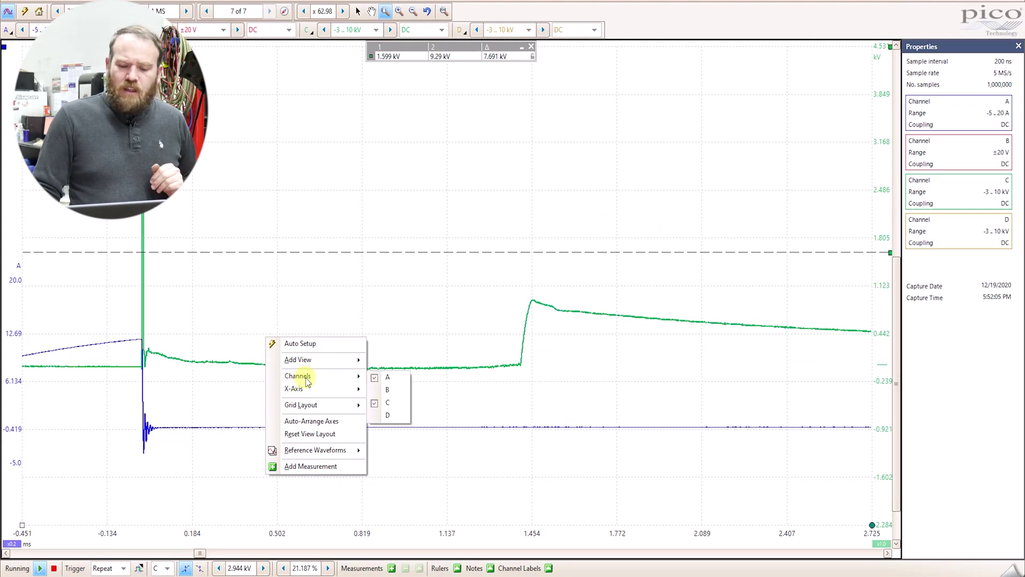
left_click(388, 415)
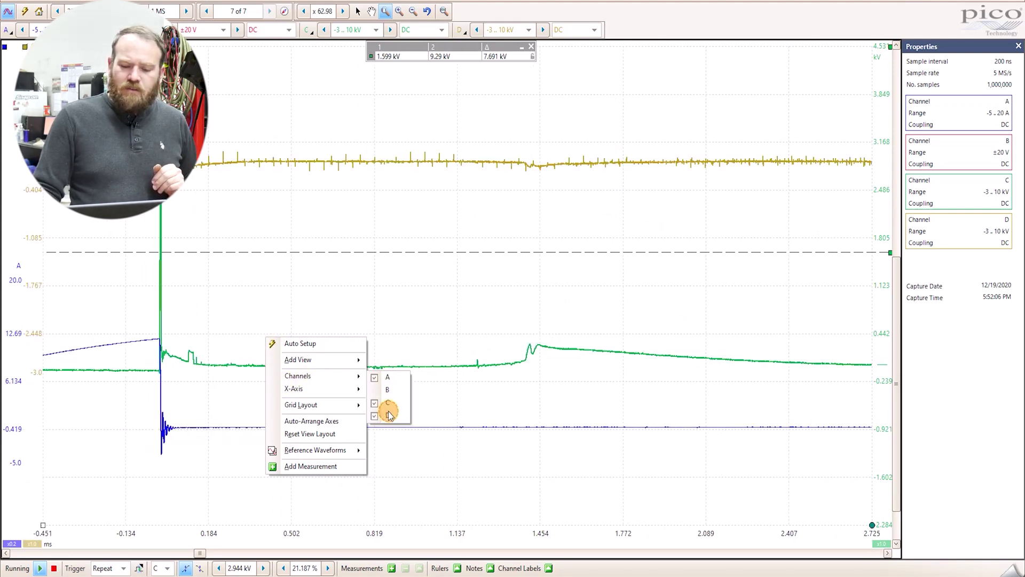
left_click(423, 302)
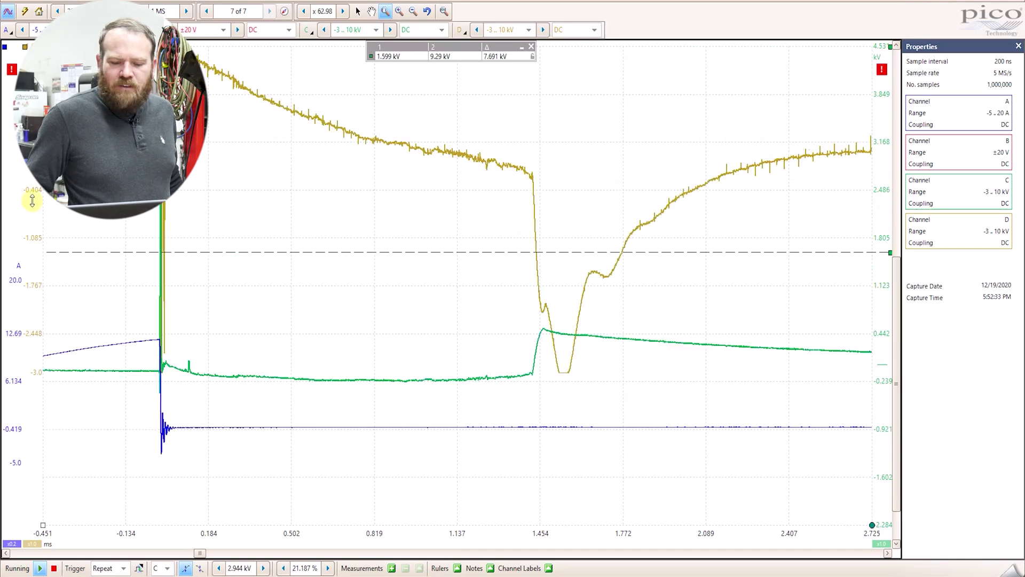
- Hide channel C's green trace, return to full view, and zoom around one firing event
right_click(298, 218)
left_click(408, 283)
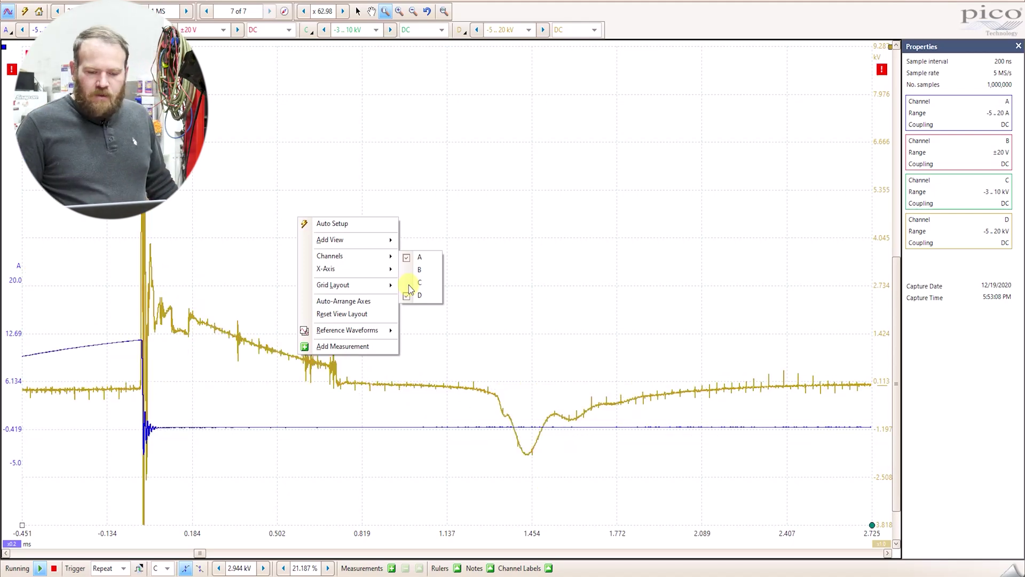
left_click(442, 10)
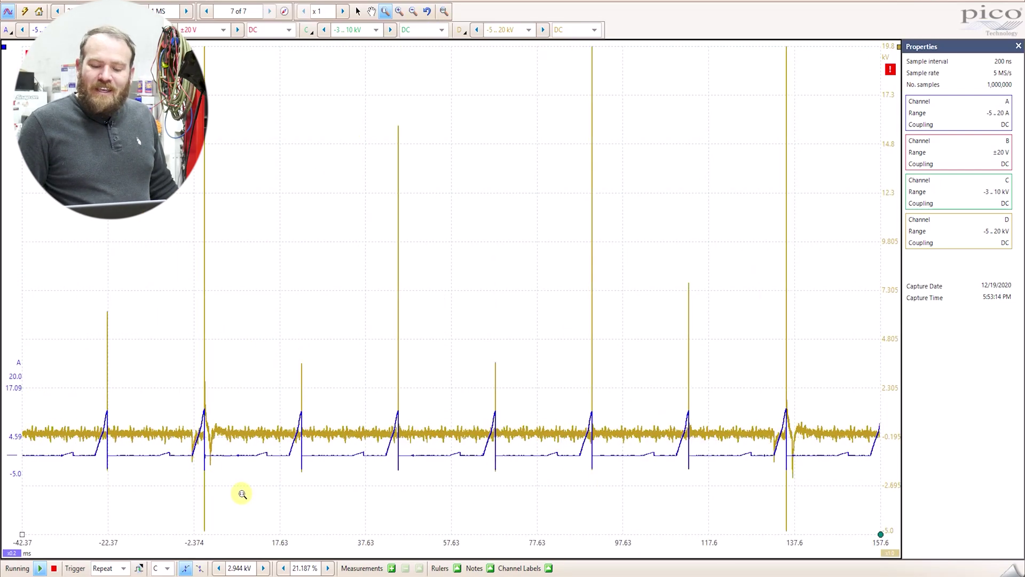
left_click_drag(243, 493, 162, 348)
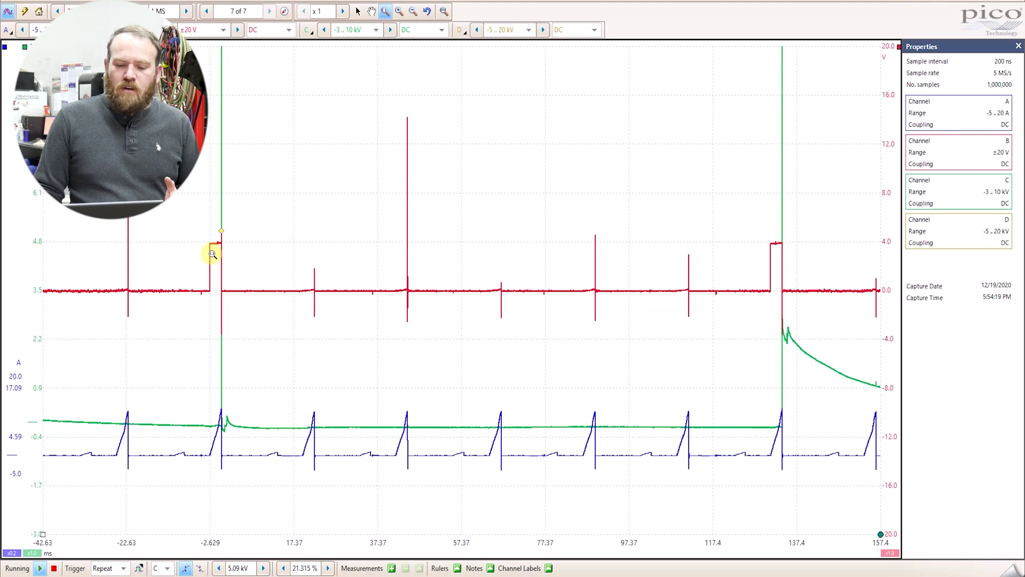
- Step channel B's range to ±5 V and zoom into one command pulse and spark
left_click(237, 29)
left_click(237, 29)
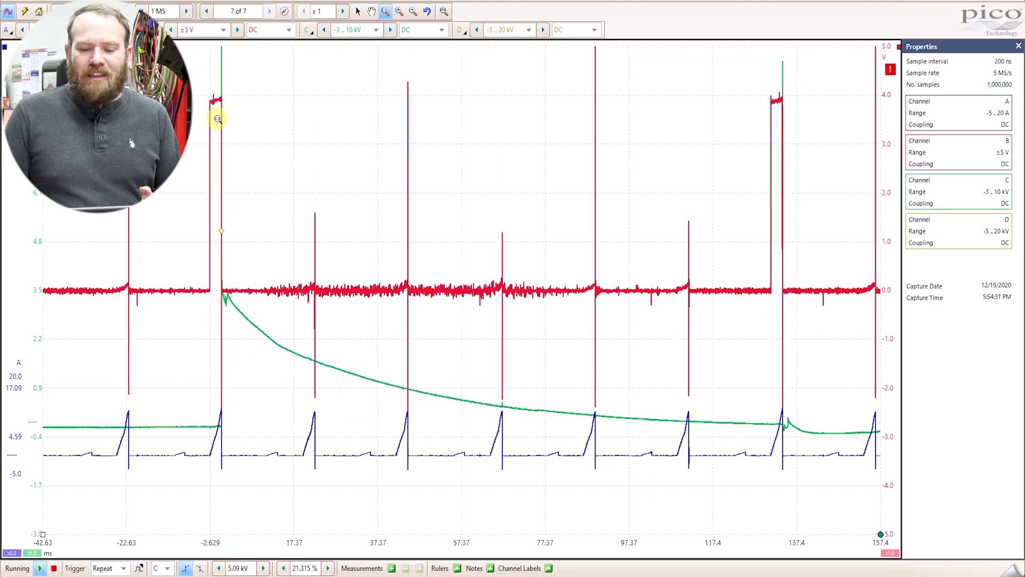
left_click_drag(192, 543, 255, 545)
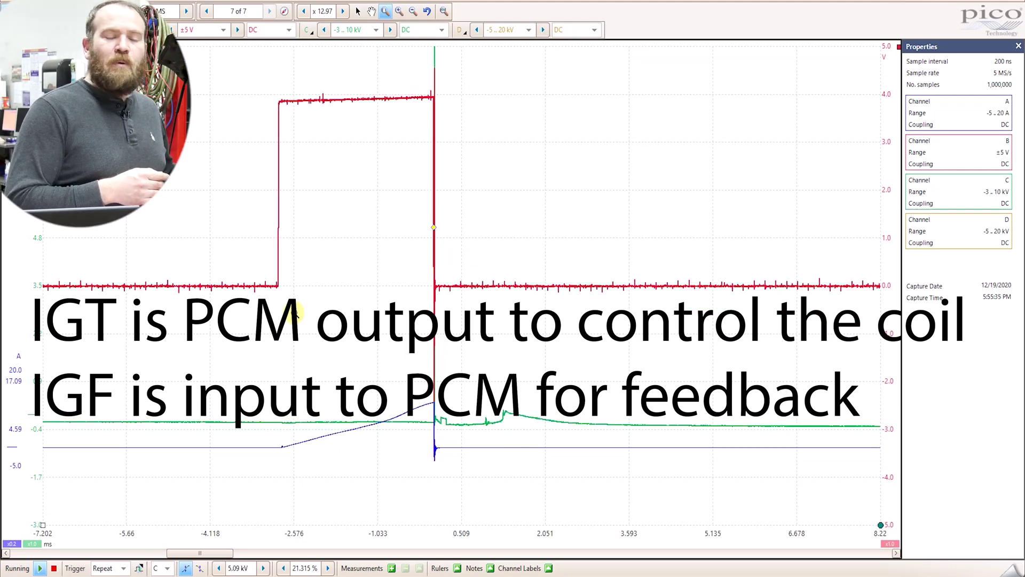
- Set channel D to a Standard x1 probe and raise its range to ±10 V
left_click(462, 31)
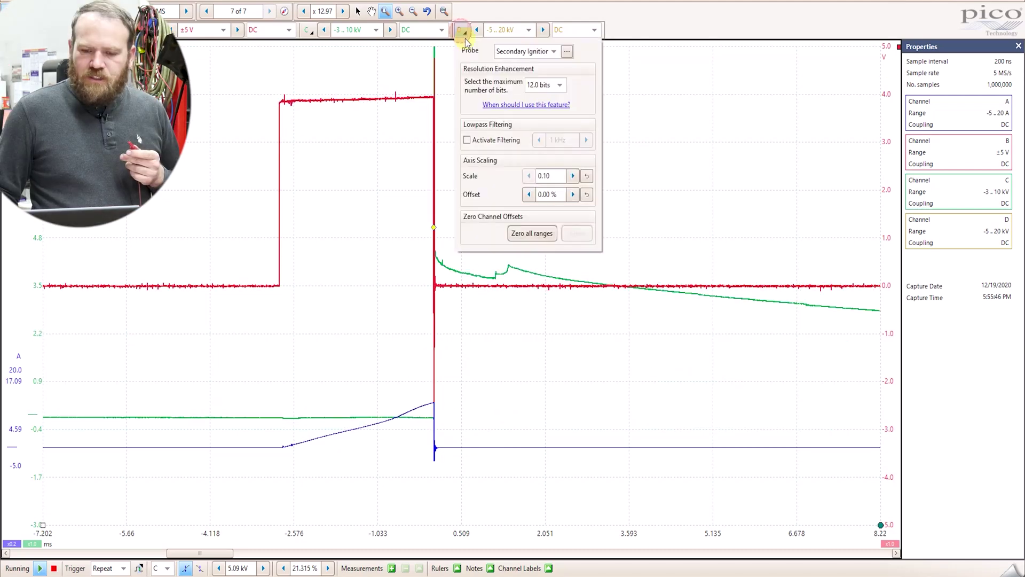
left_click(532, 50)
scroll(602, 92, "up", 5)
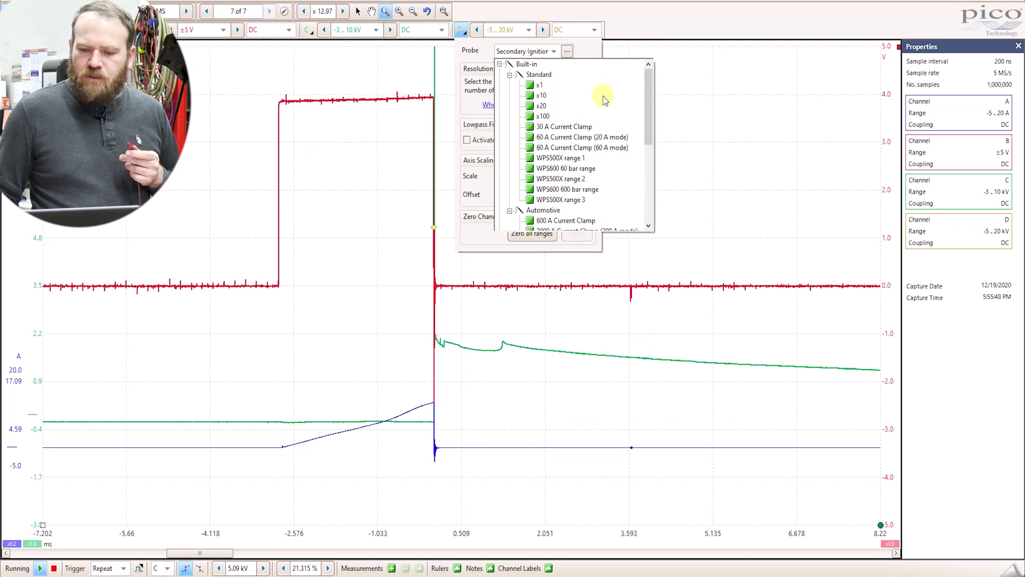
left_click(543, 84)
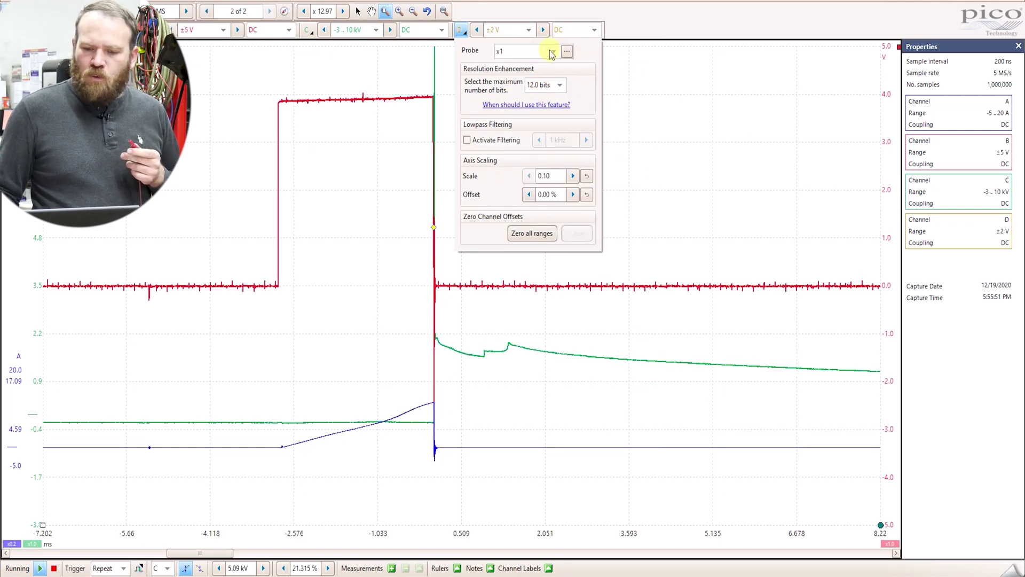
left_click(543, 29)
left_click(543, 30)
left_click(543, 30)
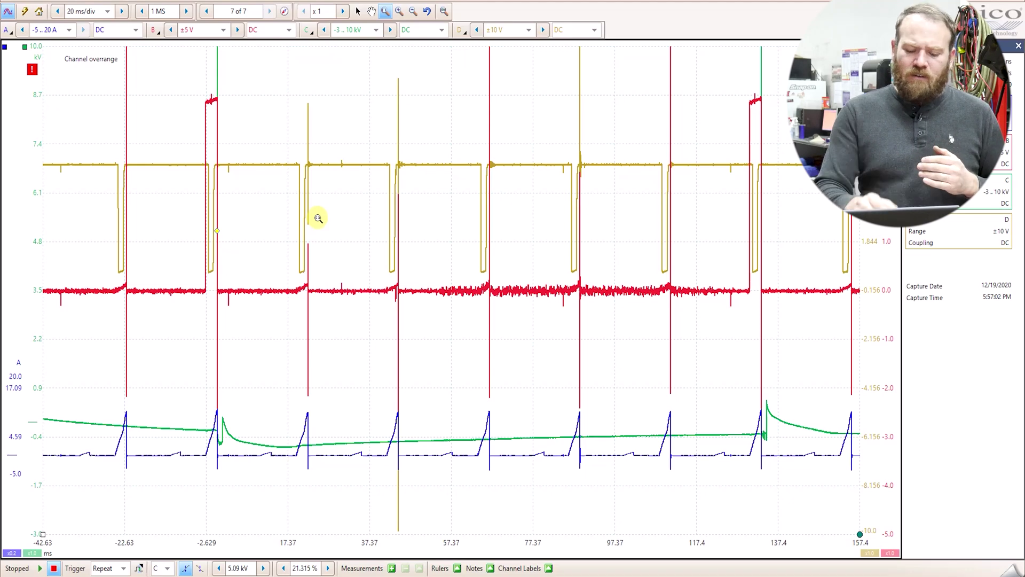
- Capture new firing events and freeze the latest, briefly enlarging the yellow and red pulses before returning to full view
key("space")
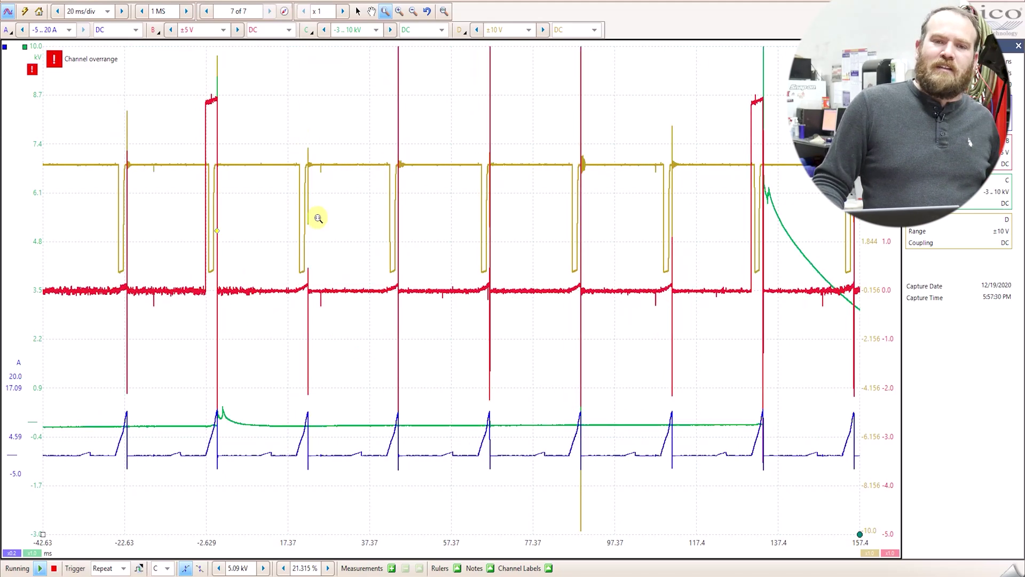
key("space")
left_click_drag(162, 133, 781, 330)
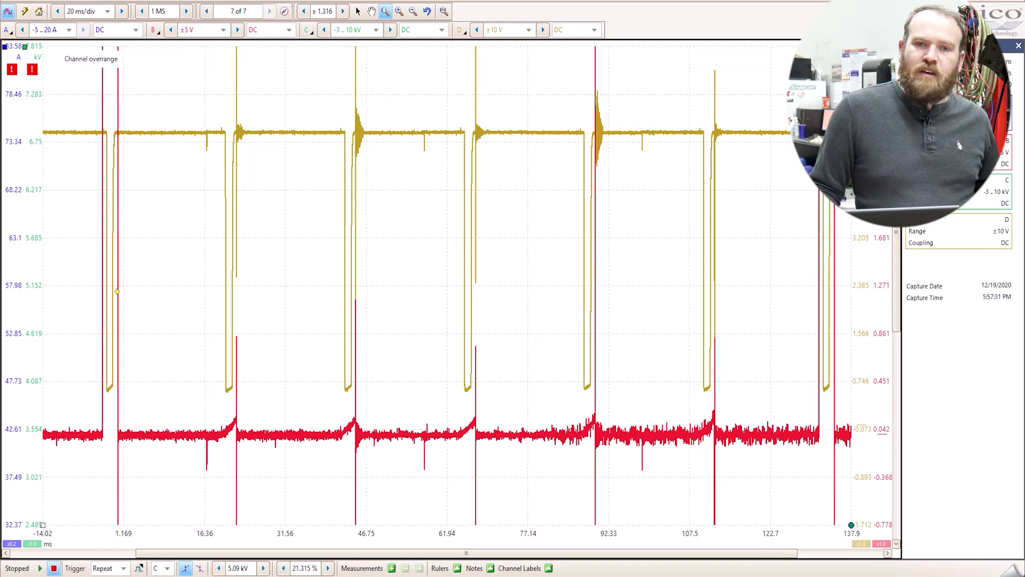
left_click_drag(549, 91, 656, 208)
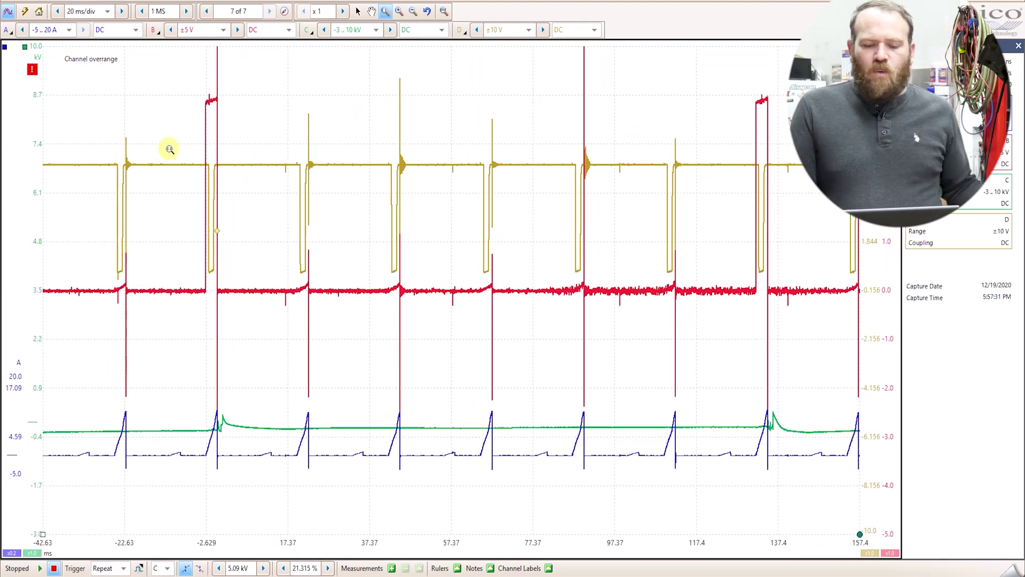